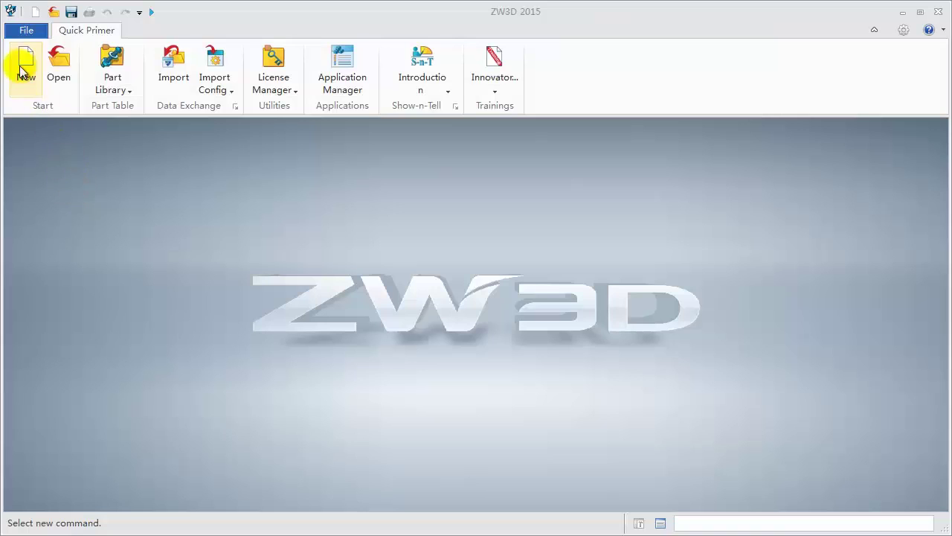
Step: Create a new Part/Assembly file named Spring
click(18, 60)
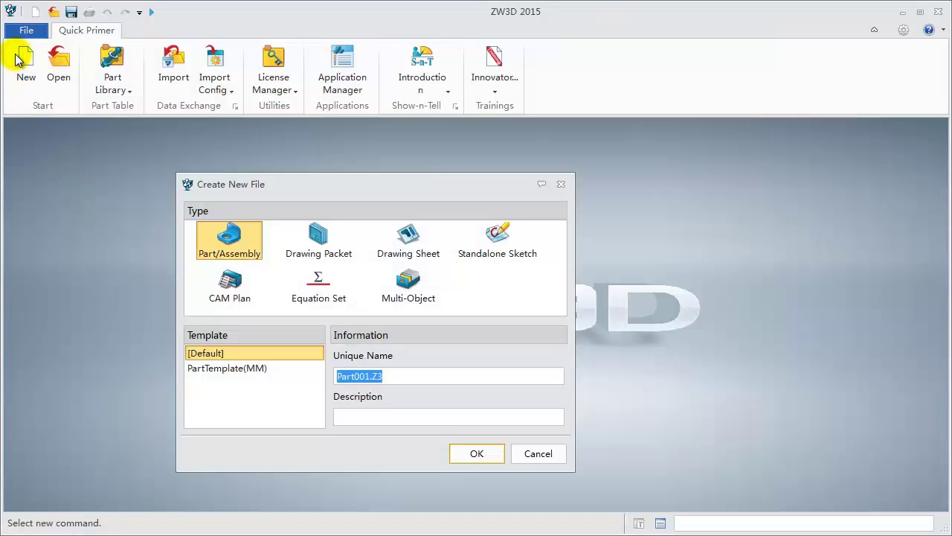
key(Return)
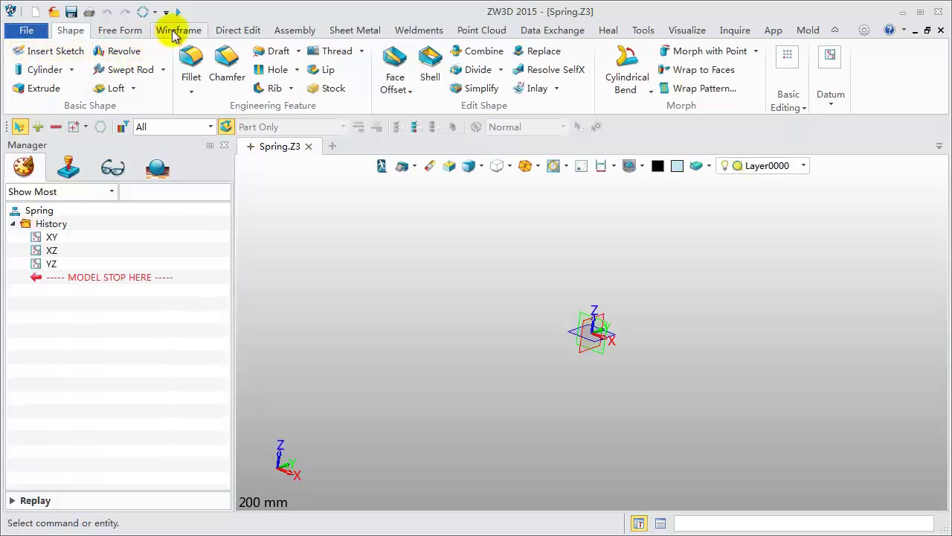
Step: Start a spiral helix with its start point at 10,0,0
click(173, 33)
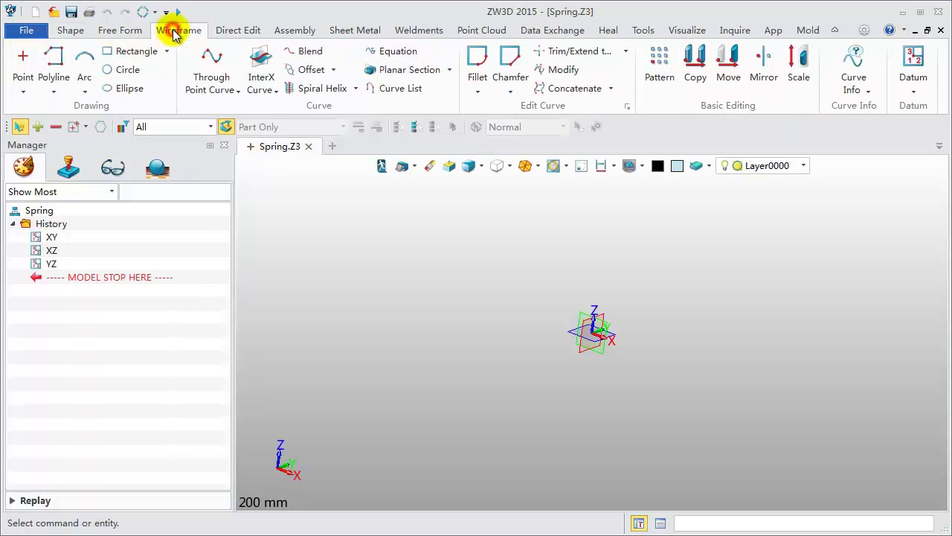
click(313, 91)
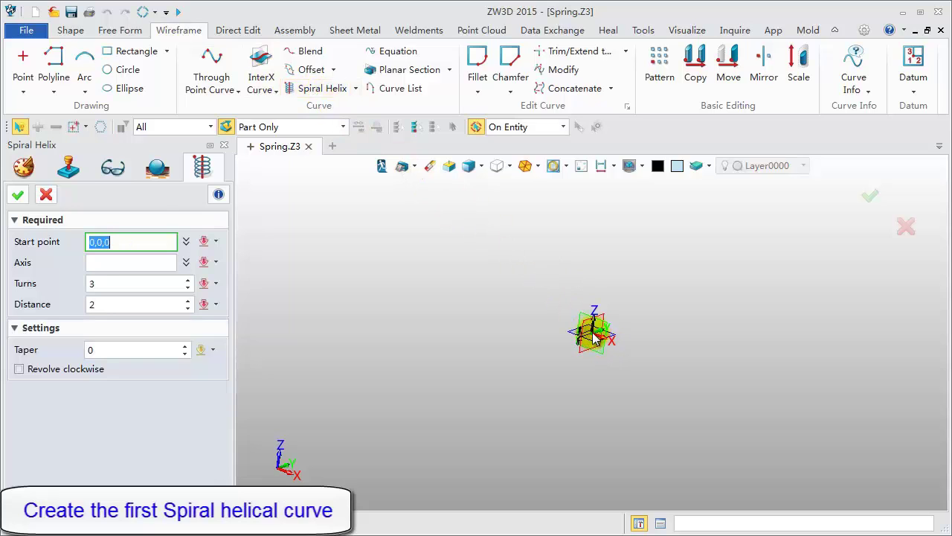
drag(597, 335, 638, 349)
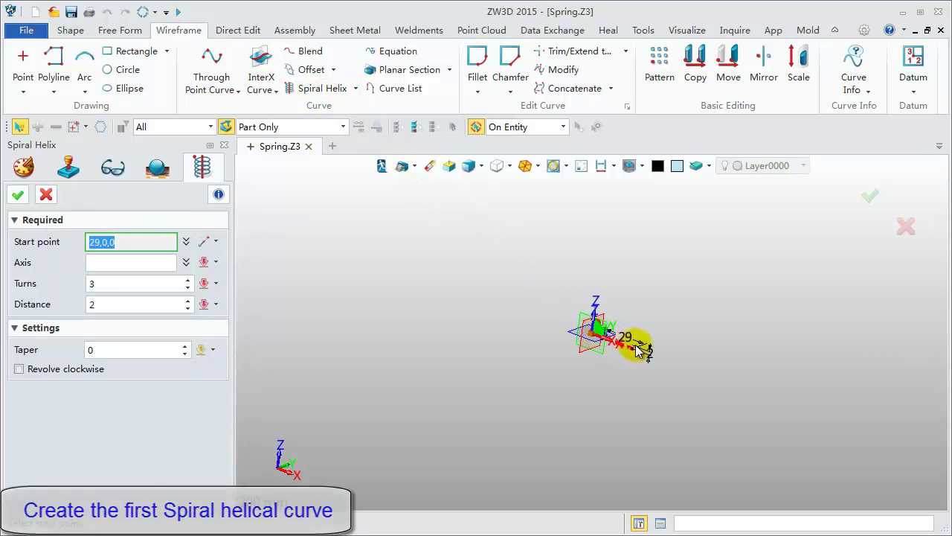
scroll(638, 350, up, 2)
scroll(638, 344, up, 2)
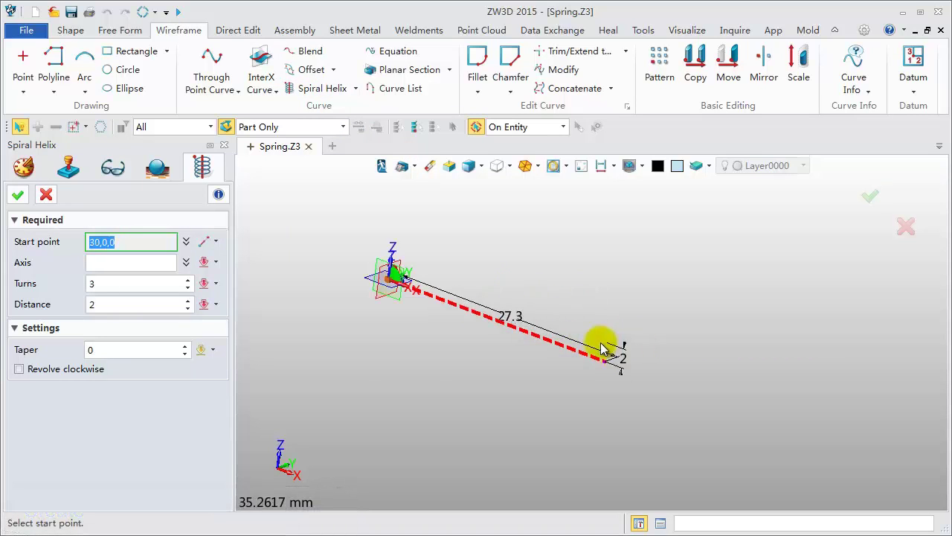
click(468, 318)
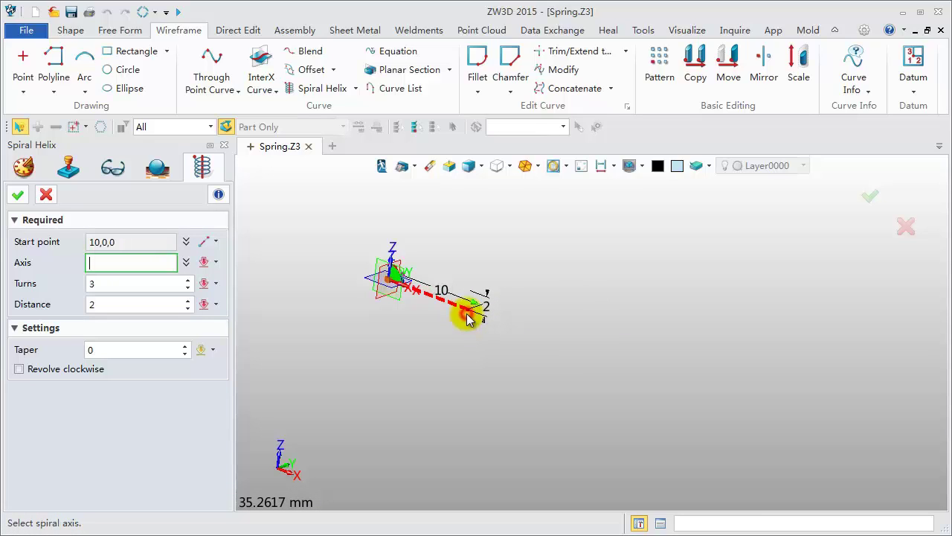
Step: Give the helix a Z axis, 10 turns and 4 mm pitch, and finish it
click(390, 266)
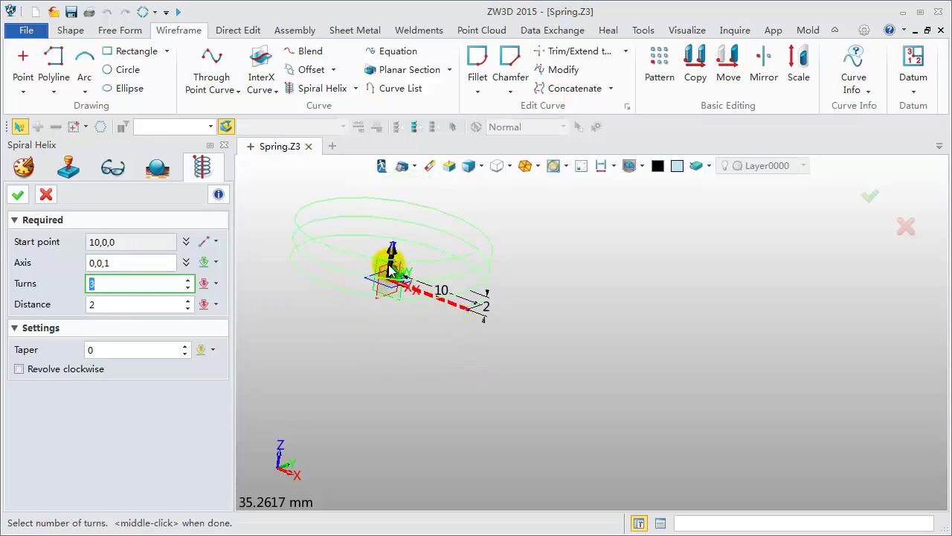
click(140, 284)
text(10)
key(Return)
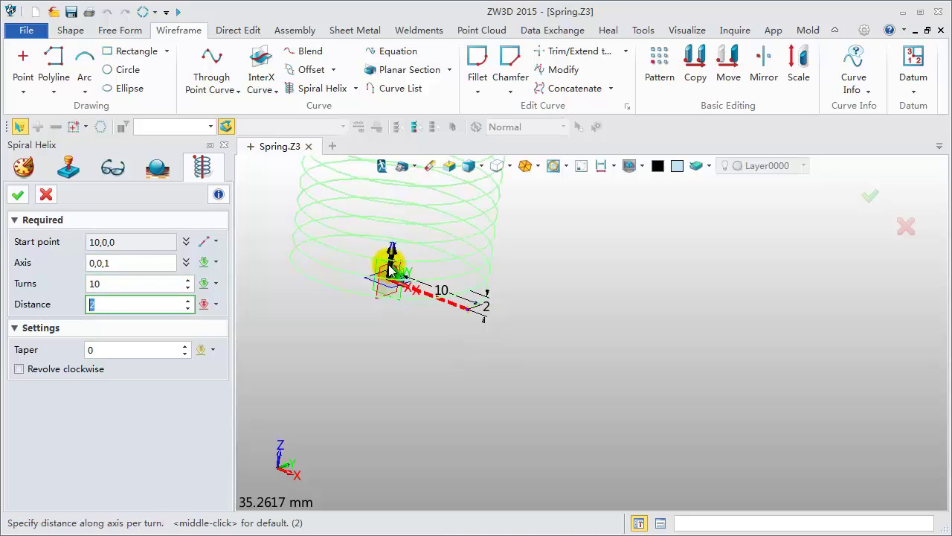
text(4)
key(Return)
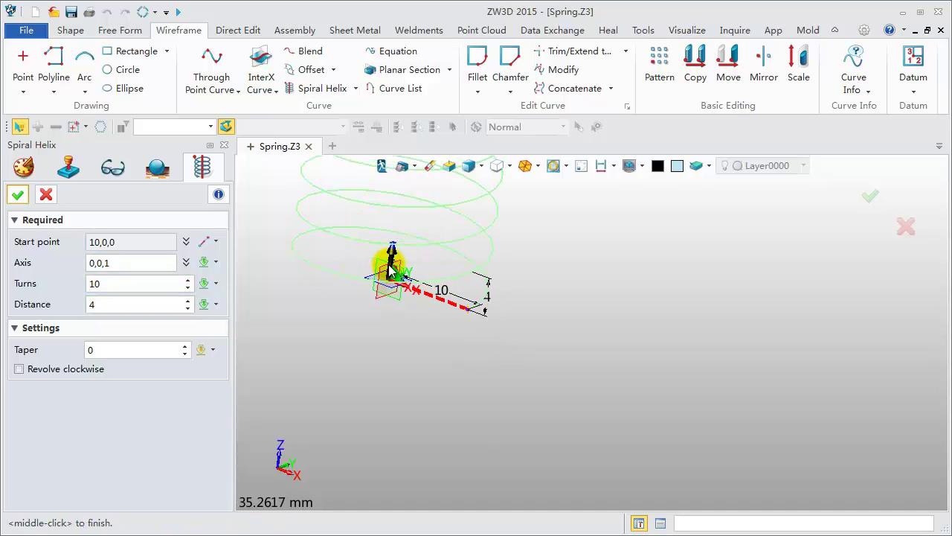
key(ctrl+a)
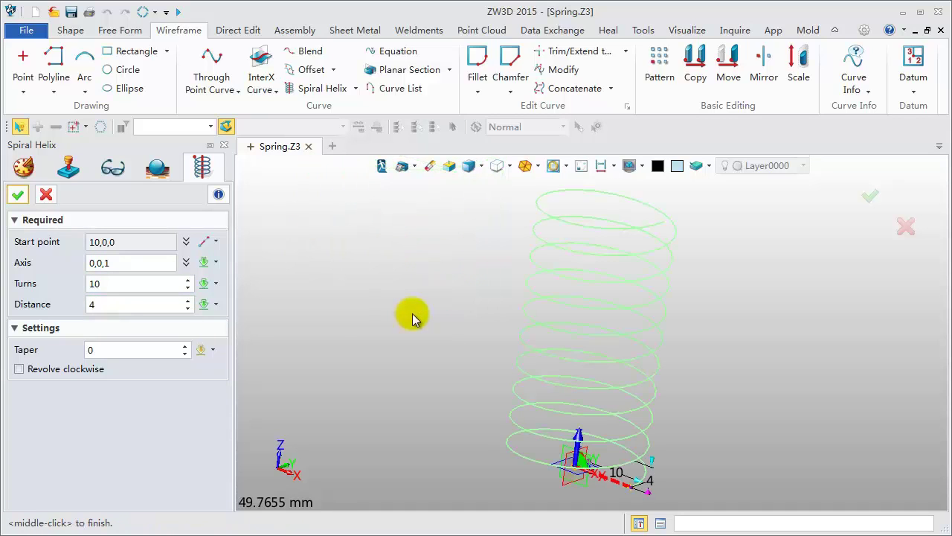
middle_click(412, 314)
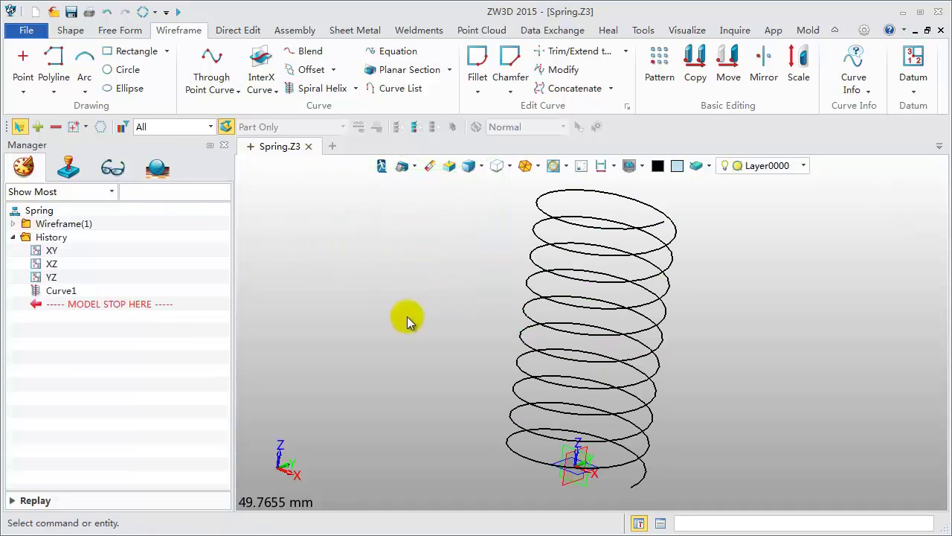
scroll(409, 301, down, 1)
scroll(433, 269, down, 2)
scroll(431, 271, down, 1)
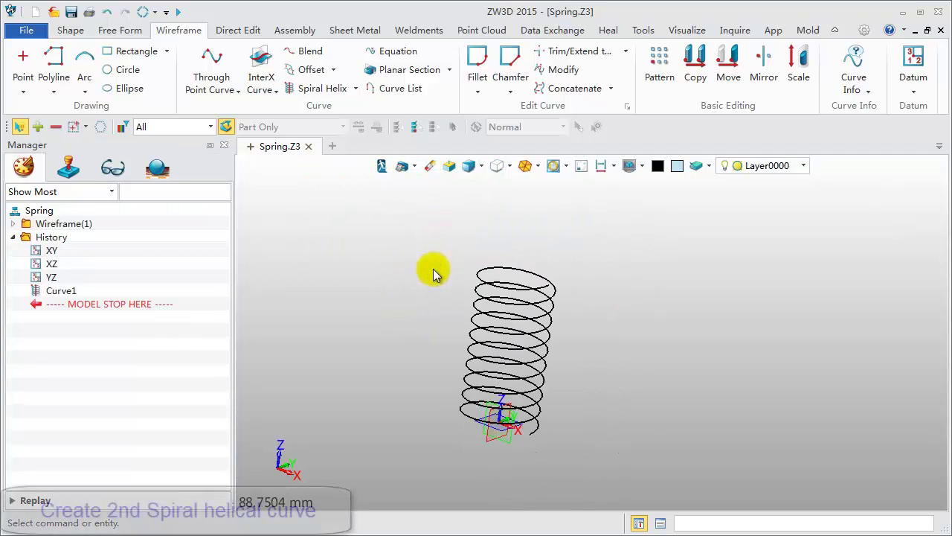
Step: Add a 3-turn, 2 mm pitch Z-axis helix starting at 10,0,40 atop the first coil
middle_click(295, 188)
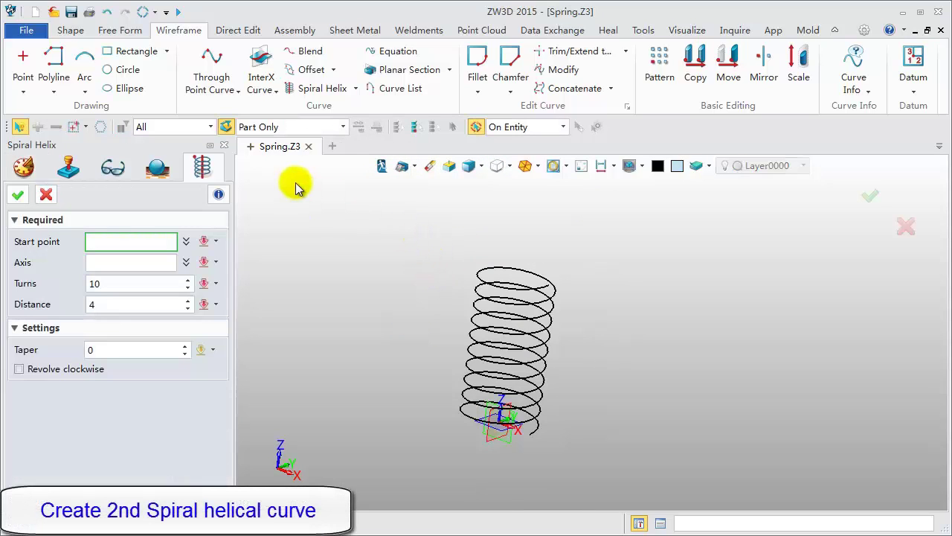
click(549, 289)
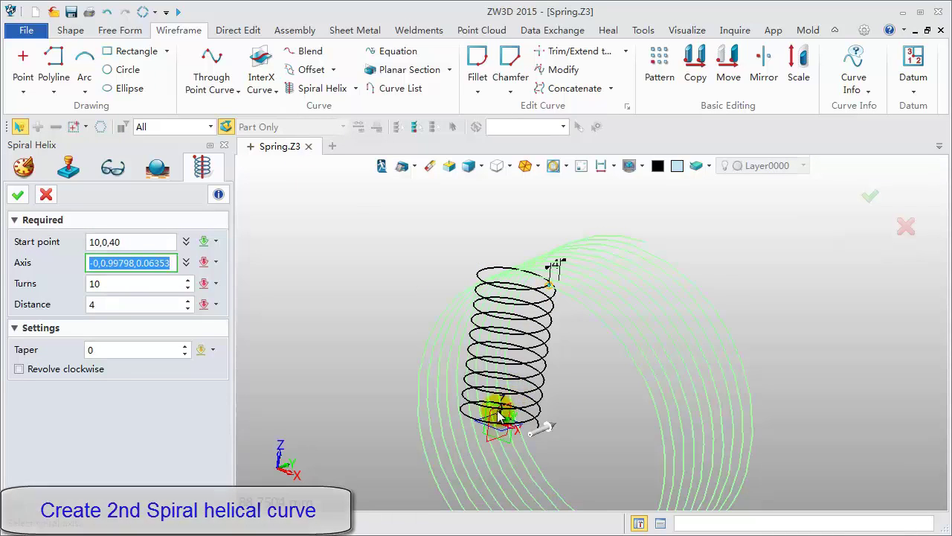
right_click(429, 221)
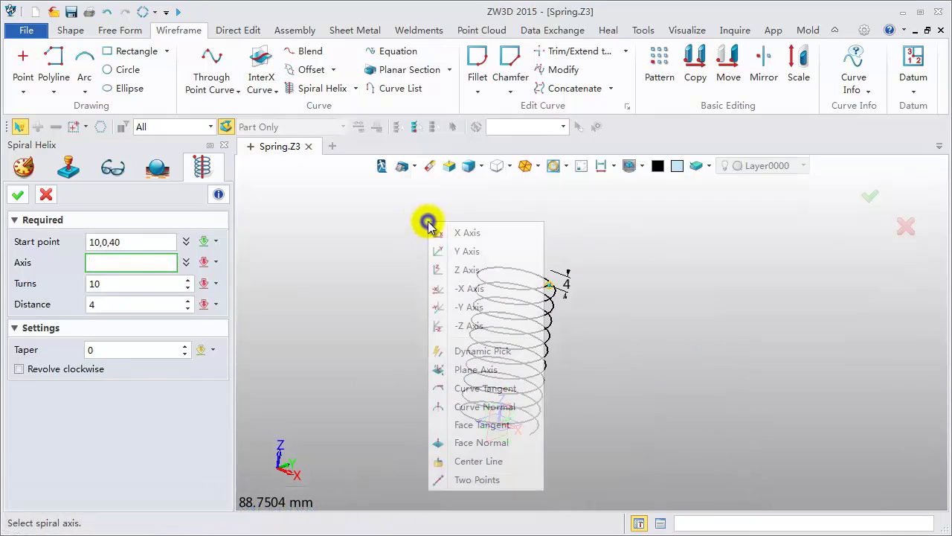
click(464, 269)
text(3)
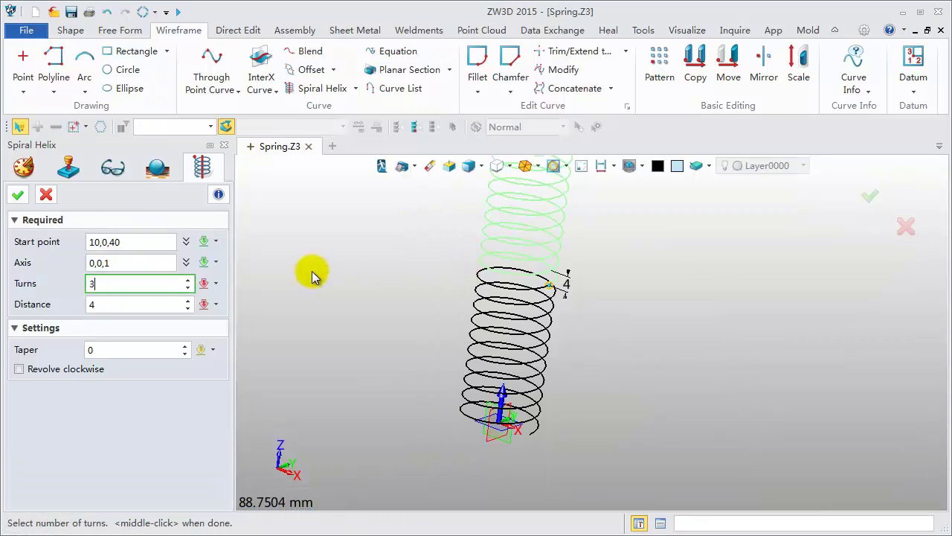
key(Return)
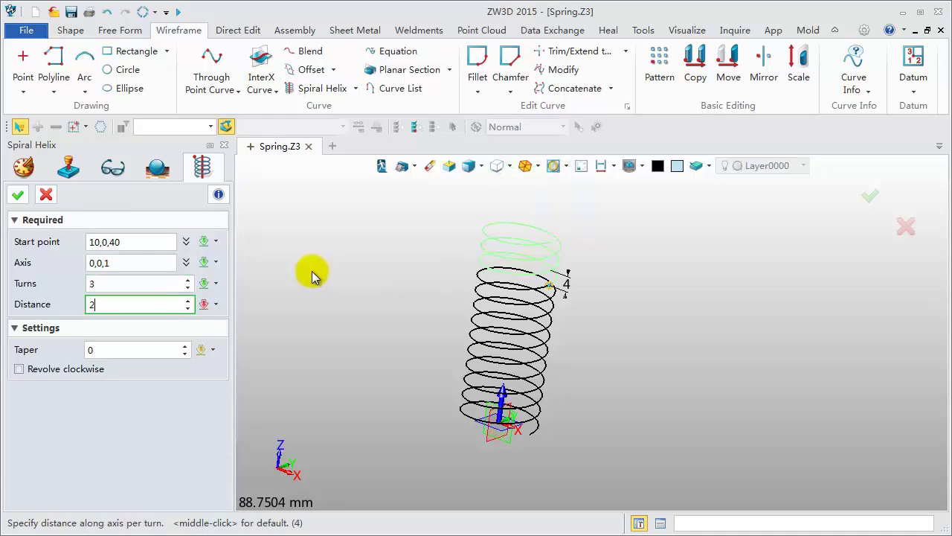
key(Return)
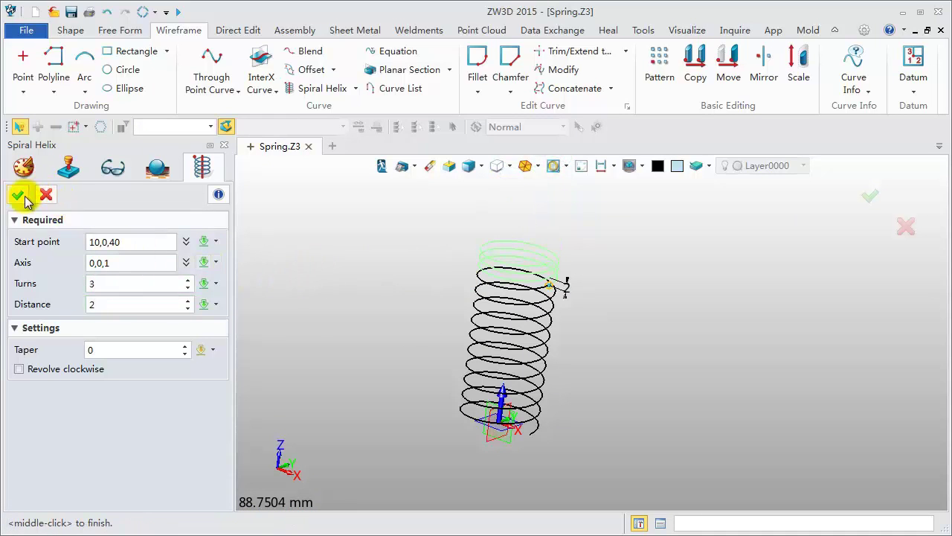
click(18, 194)
middle_drag(377, 243, 414, 266)
scroll(534, 234, up, 2)
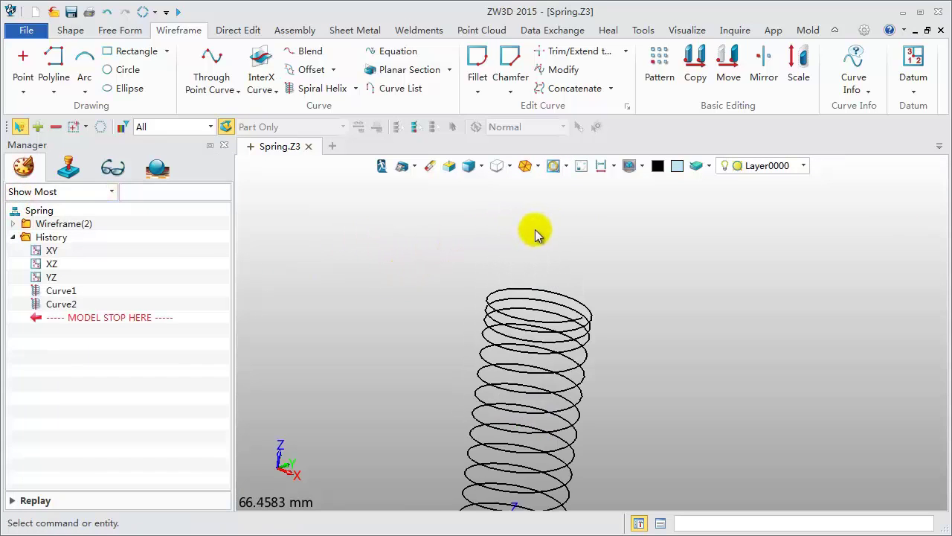
middle_drag(534, 233, 544, 291)
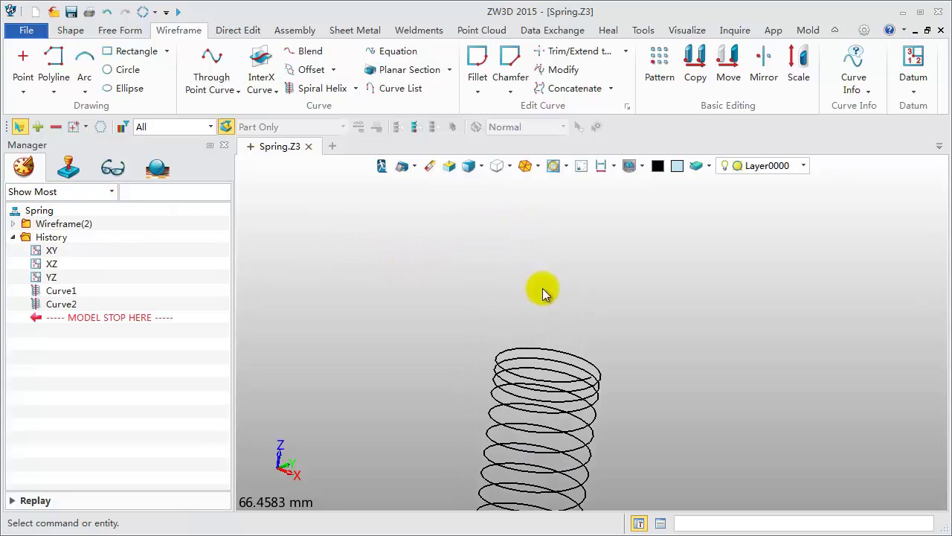
scroll(543, 293, up, 2)
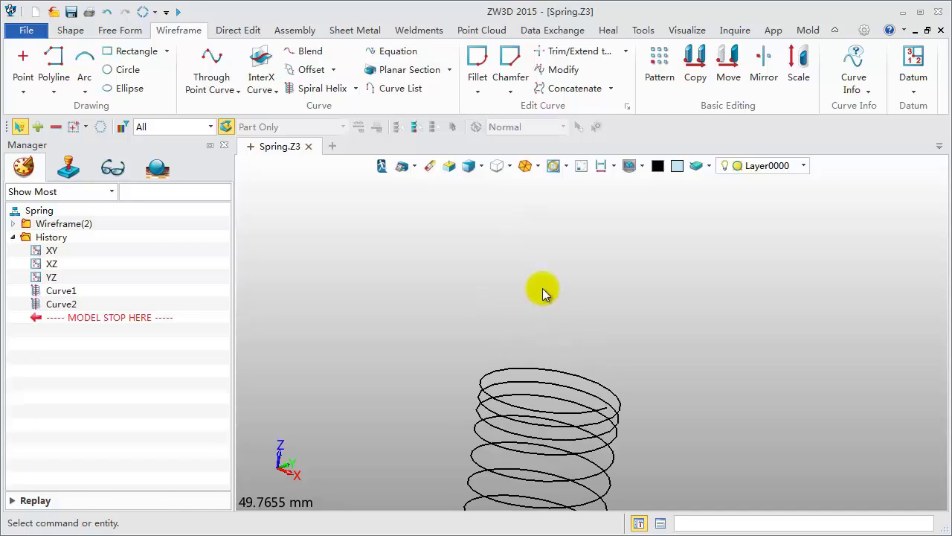
Step: Draw a polyline hook from the helix end: 20 mm up, 20 mm across, 8 mm down
click(58, 58)
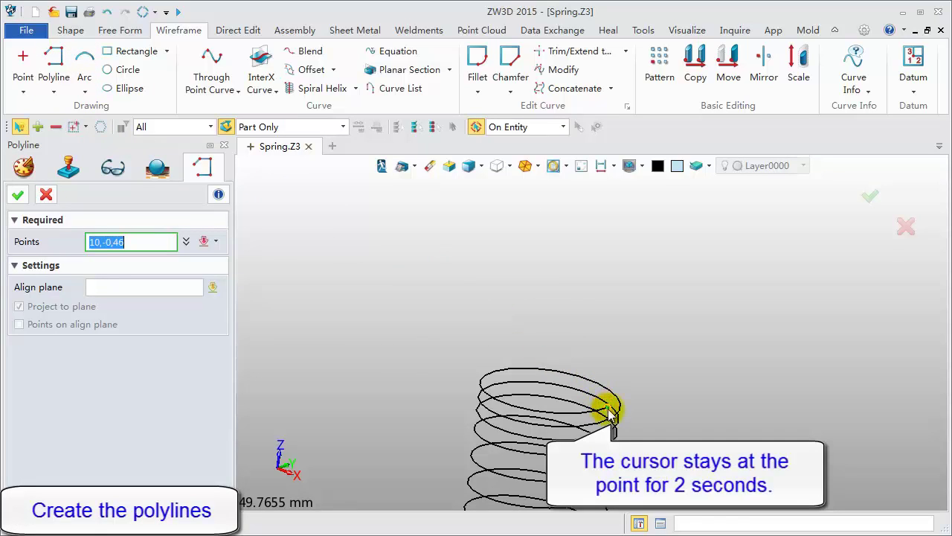
click(625, 279)
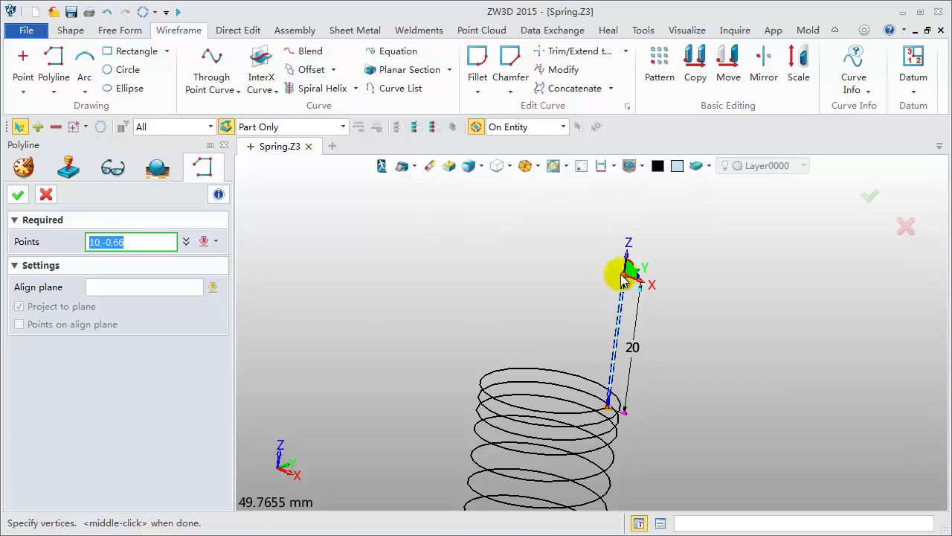
click(517, 227)
mouse_move(518, 227)
middle_down()
mouse_move(521, 265)
mouse_move(511, 282)
middle_up()
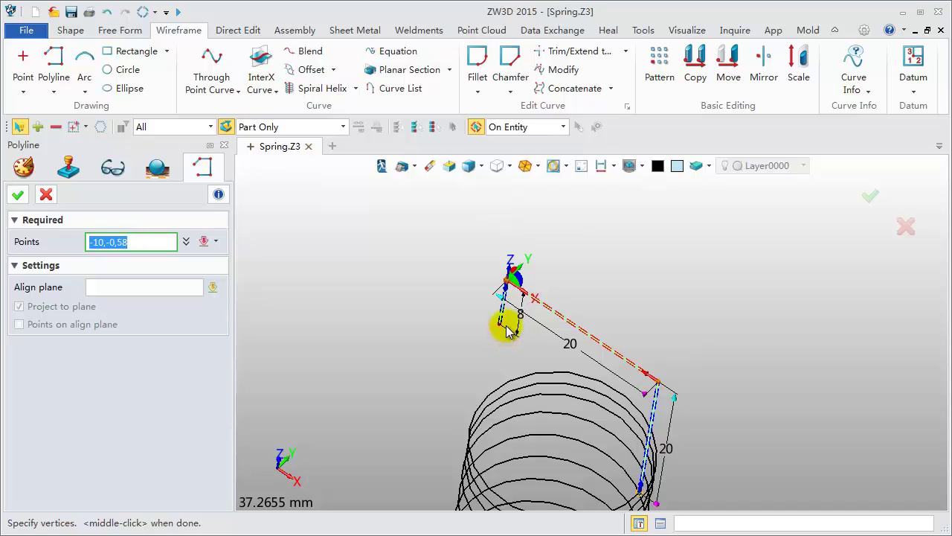
click(506, 331)
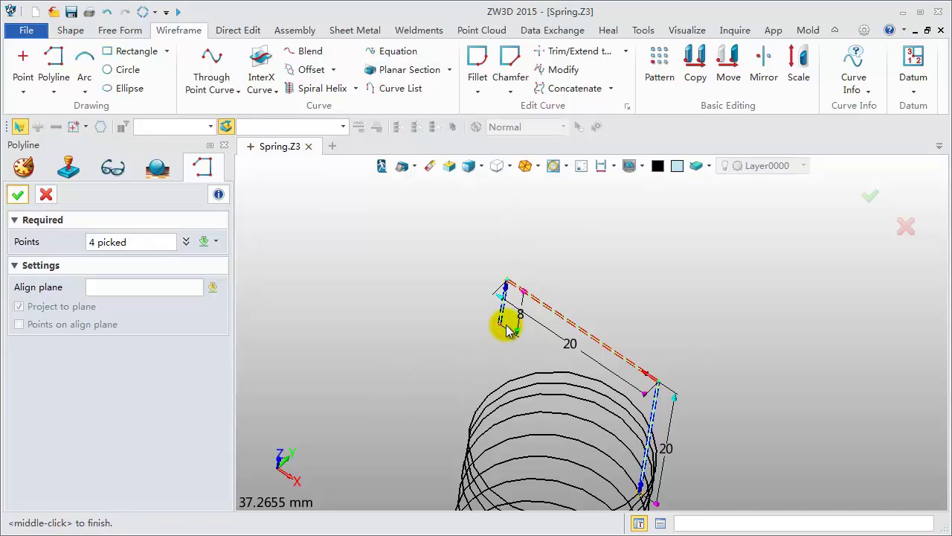
middle_click(506, 328)
middle_drag(579, 355, 491, 315)
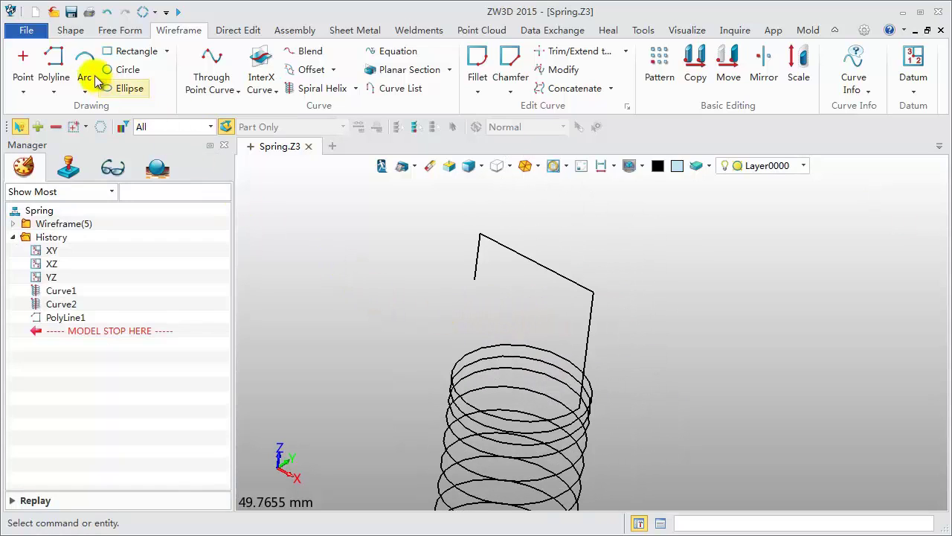
Step: Draw a radius-10 arc in the XZ plane joining the two polyline end points
click(85, 59)
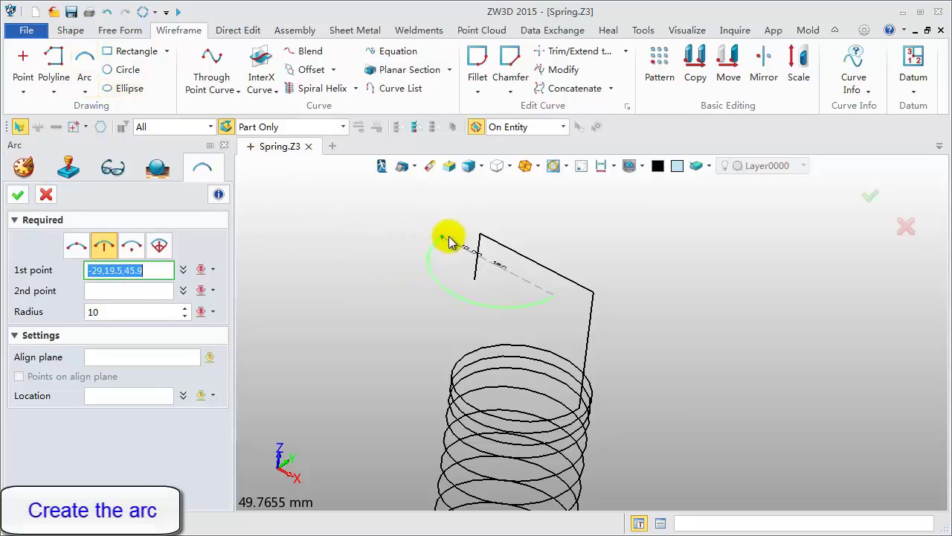
click(593, 295)
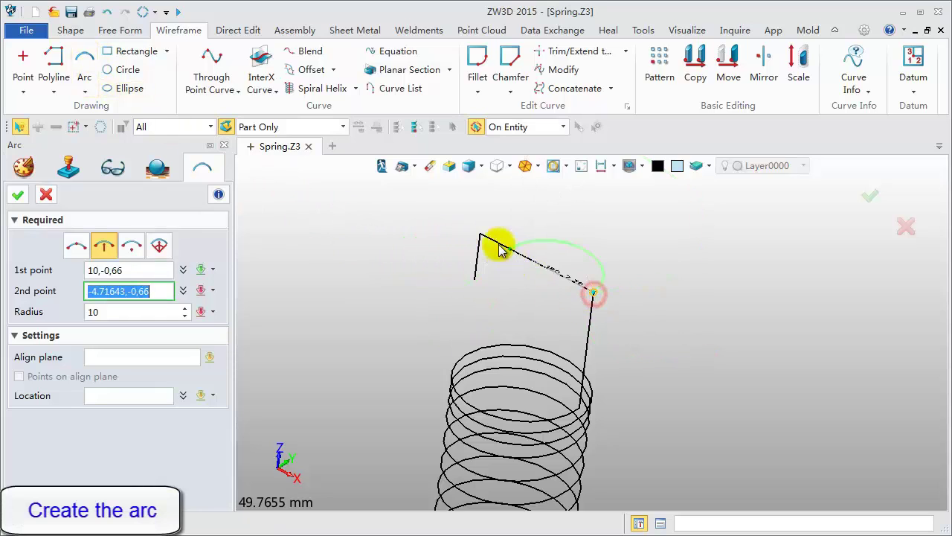
click(480, 235)
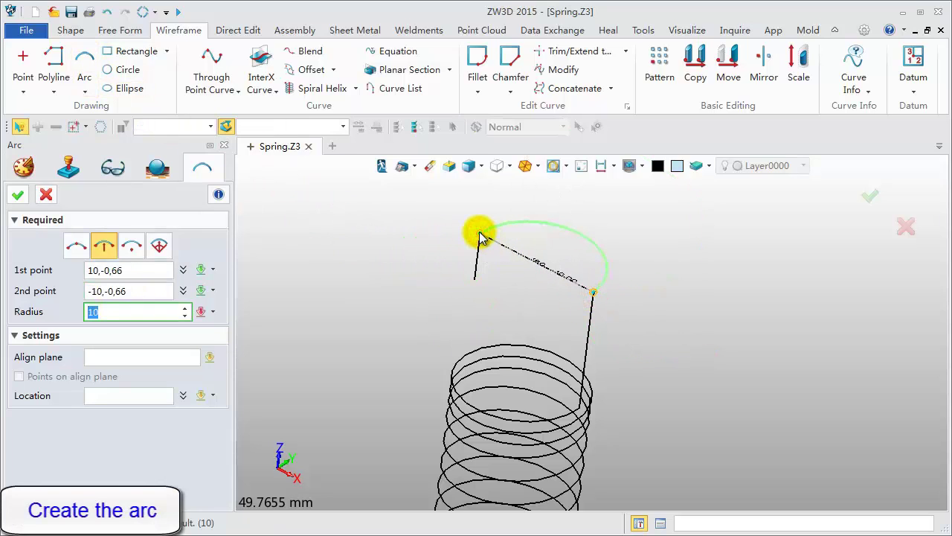
click(158, 355)
scroll(439, 303, down, 1)
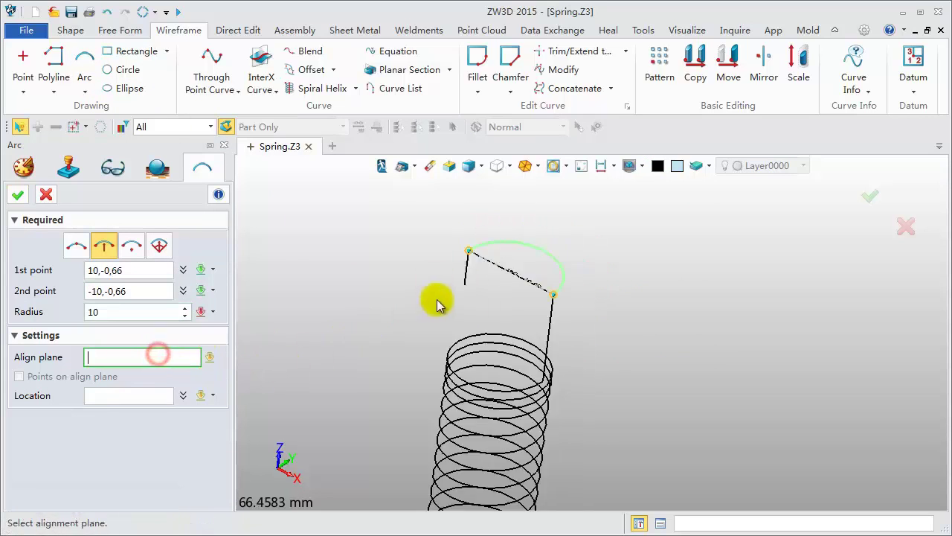
scroll(439, 304, down, 1)
click(488, 446)
scroll(398, 204, up, 1)
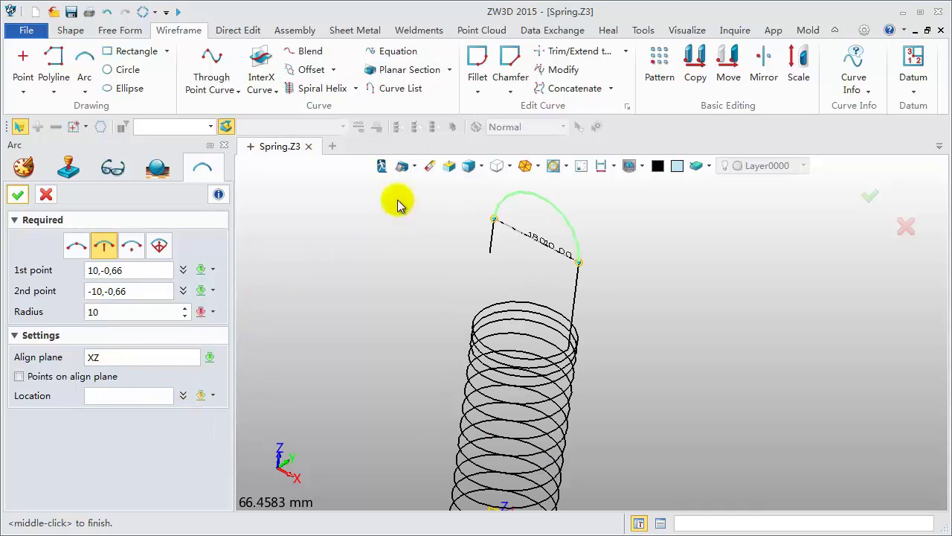
Step: Confirm the arc and erase the diagonal chord beneath the hook
click(17, 194)
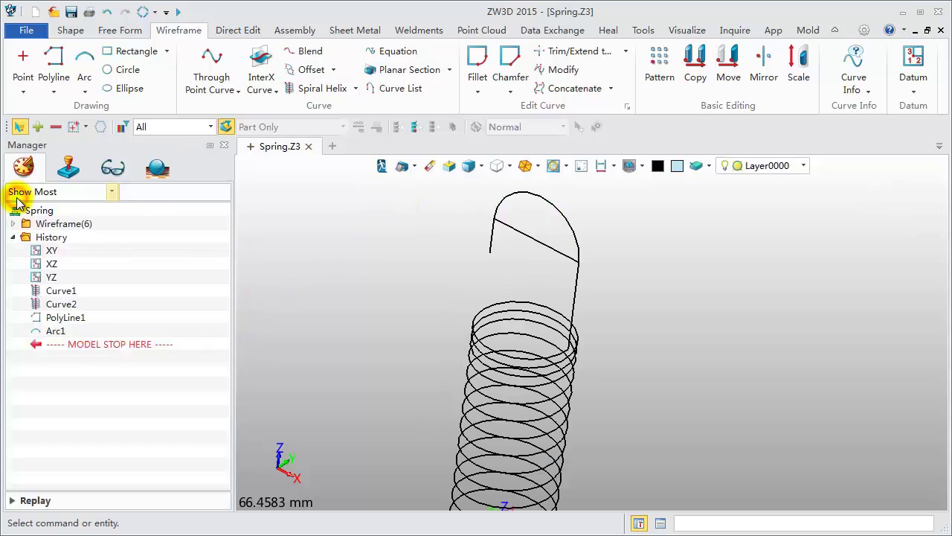
right_drag(416, 225, 404, 241)
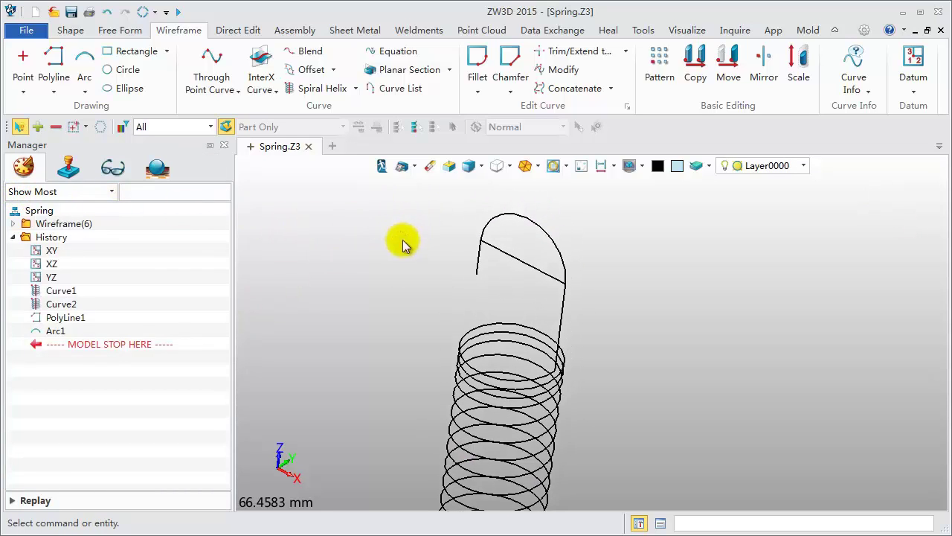
click(429, 166)
click(508, 262)
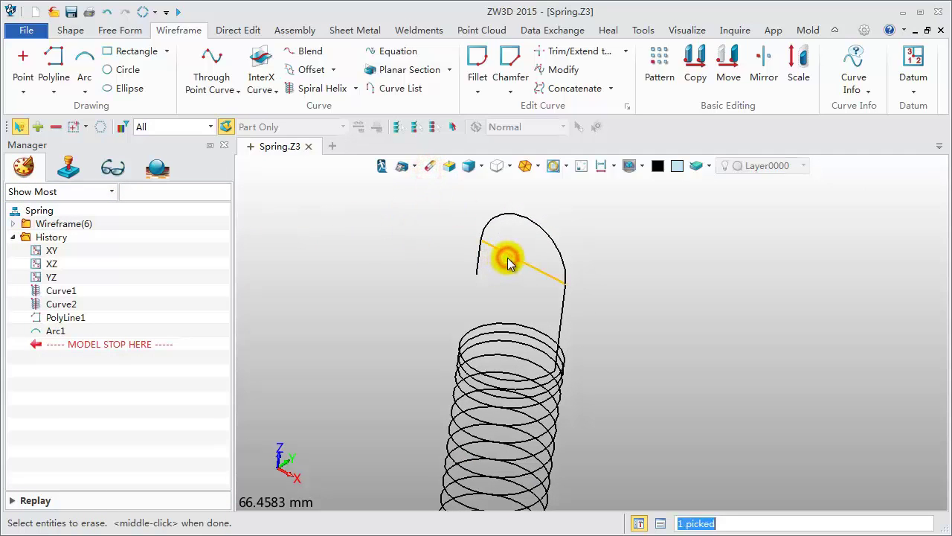
middle_click(445, 269)
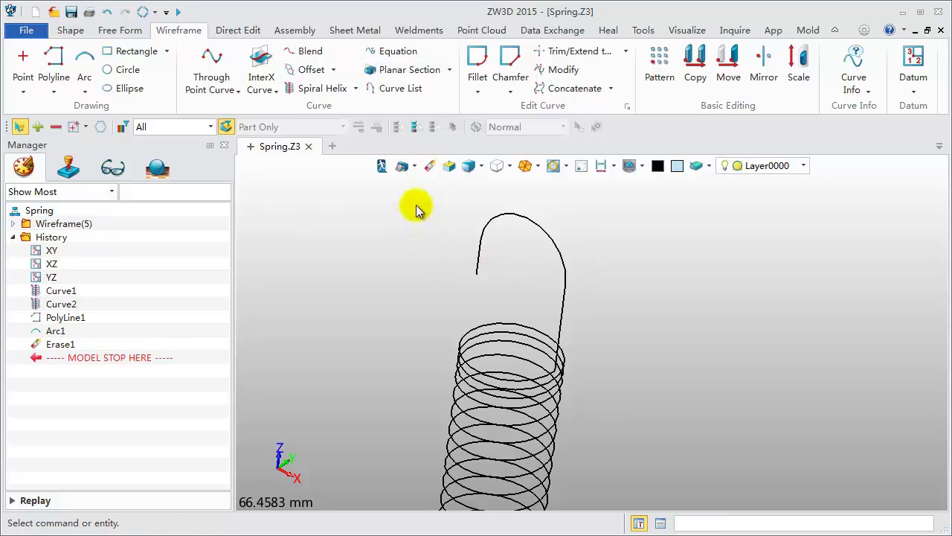
Step: Blend the hook's vertical leg smoothly into the top spring coil
click(294, 50)
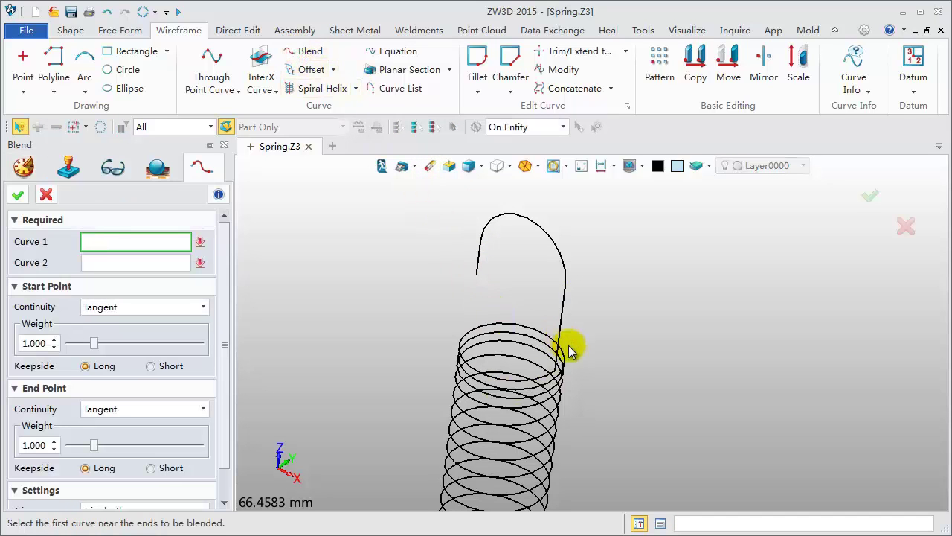
scroll(599, 350, up, 1)
scroll(576, 313, up, 1)
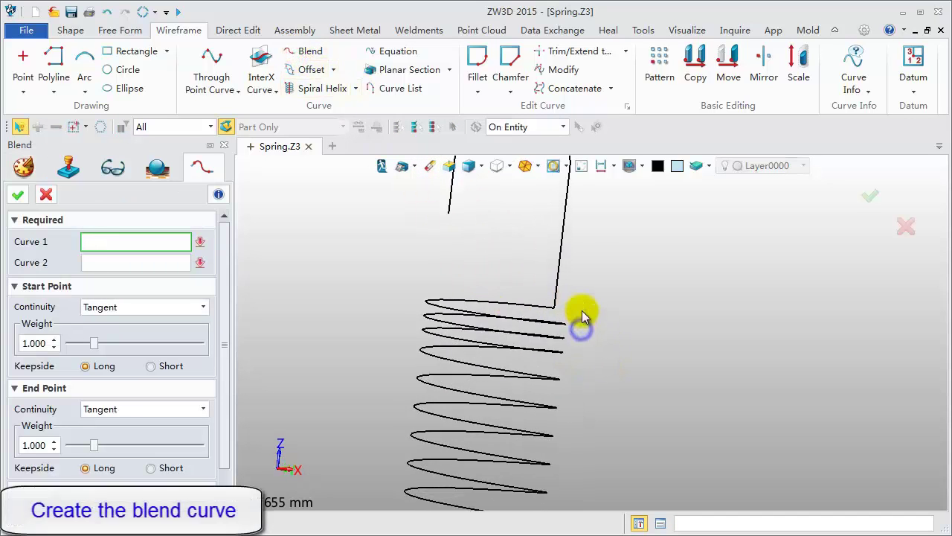
click(558, 273)
click(535, 308)
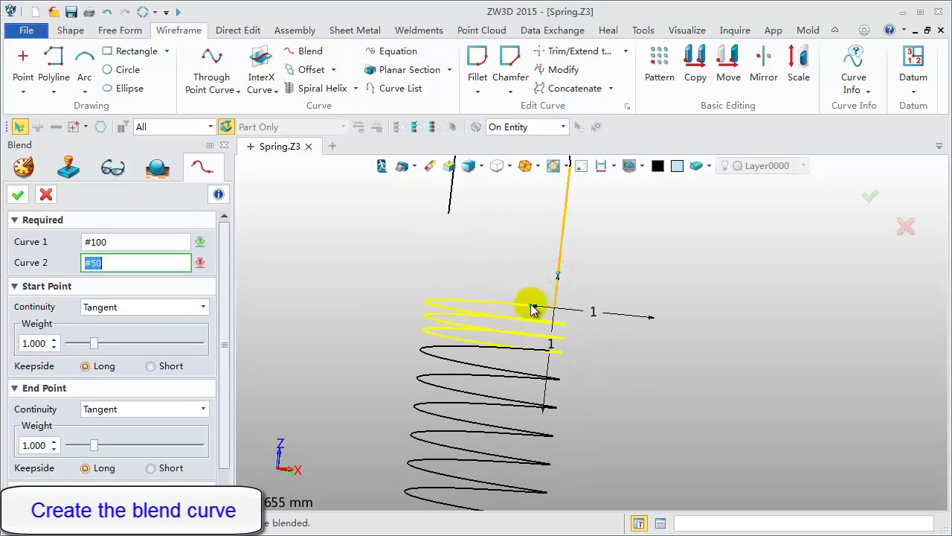
click(18, 195)
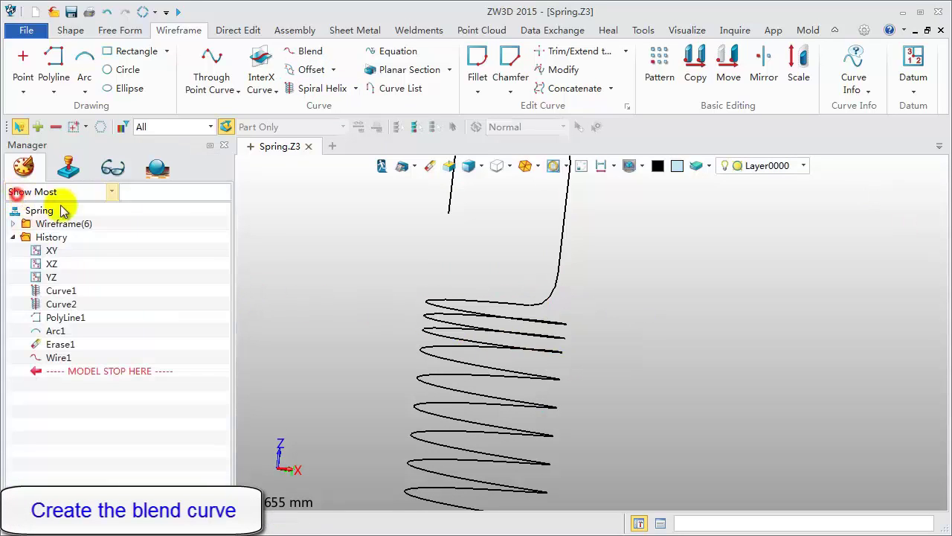
middle_drag(383, 294, 360, 311)
scroll(449, 269, down, 3)
scroll(477, 253, down, 2)
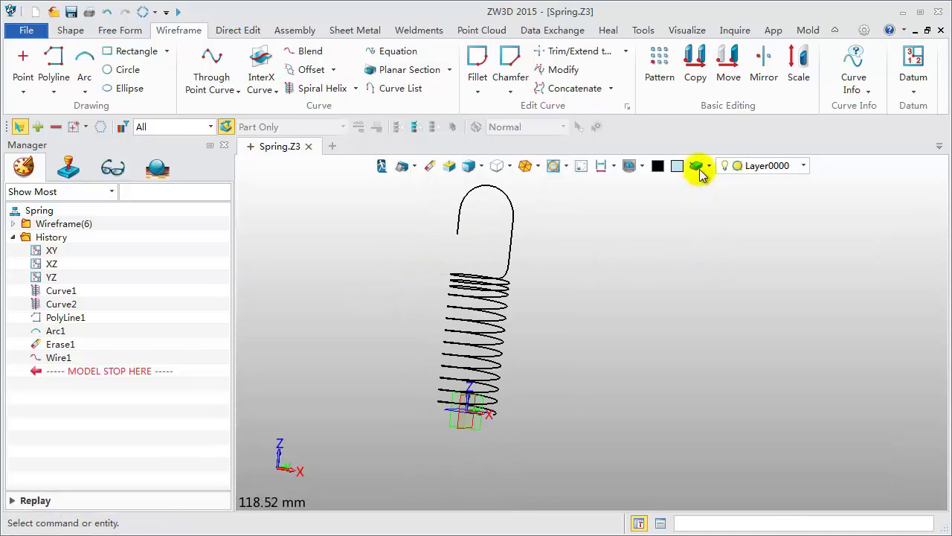
Step: Copy the spring coils and hook, rotated 180° about the X axis
click(705, 61)
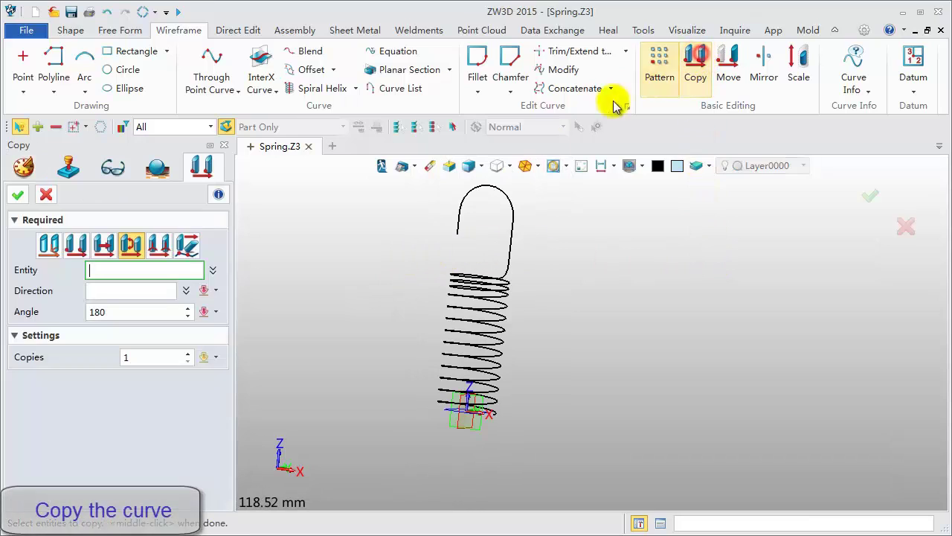
click(480, 309)
drag(442, 201, 558, 320)
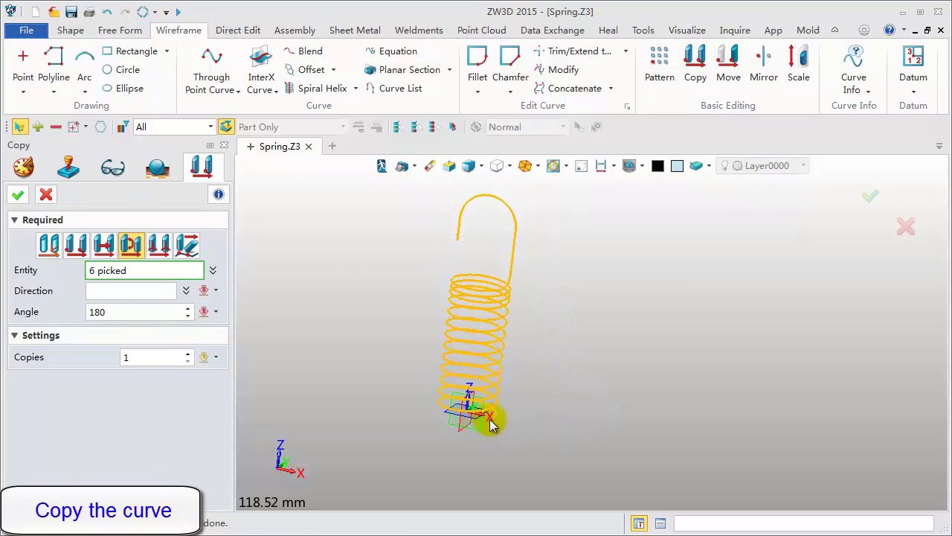
click(153, 291)
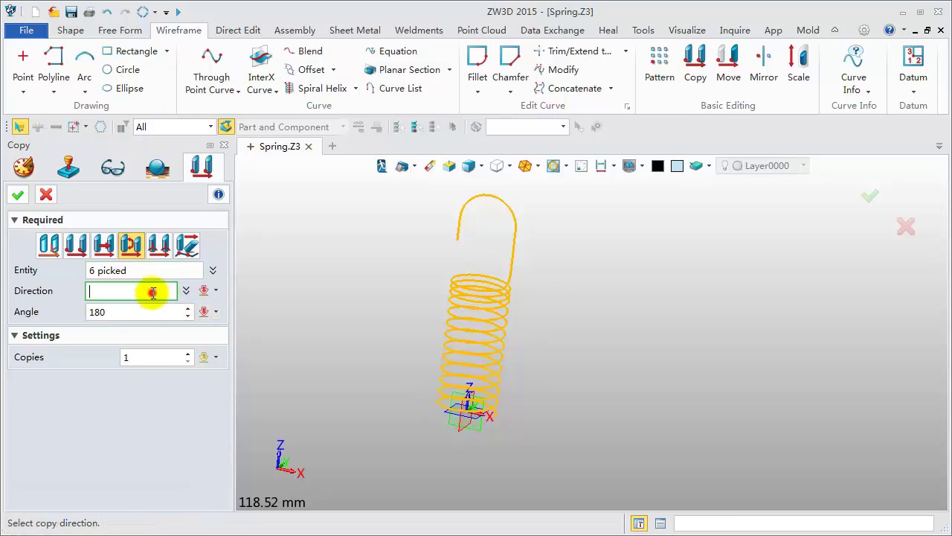
right_click(337, 271)
click(376, 284)
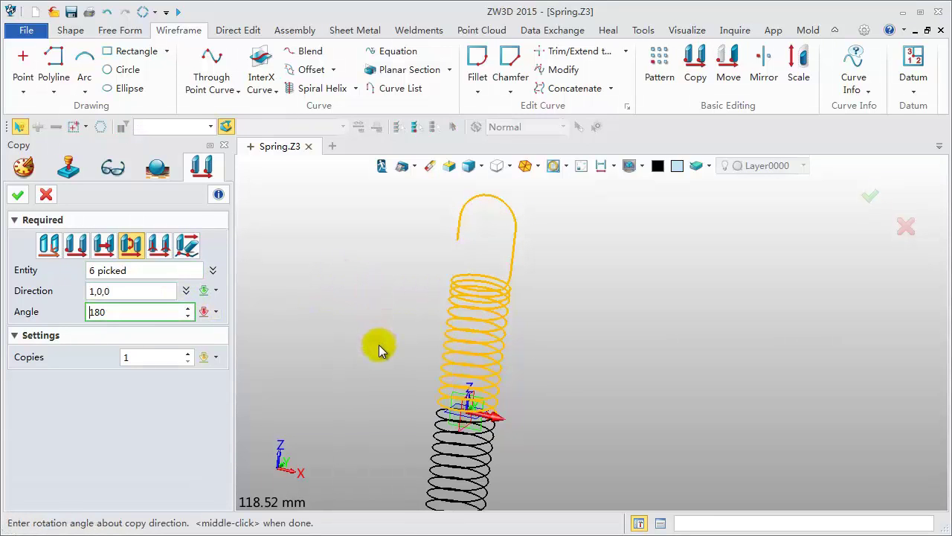
scroll(384, 313, down, 1)
scroll(392, 283, down, 1)
scroll(382, 314, down, 1)
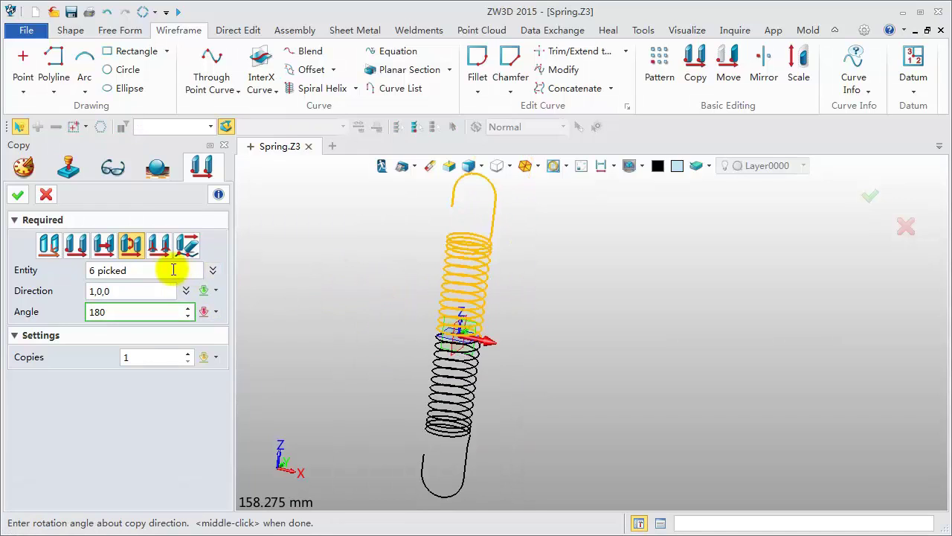
click(19, 195)
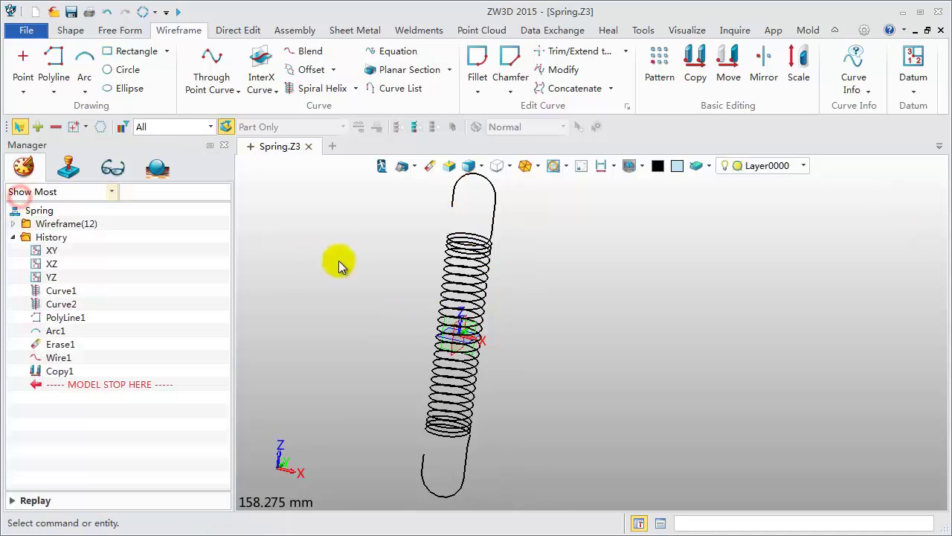
Step: Concatenate all twelve spring and hook curves into one wire using Pick All
mouse_move(357, 266)
middle_down()
mouse_move(430, 316)
mouse_move(364, 298)
mouse_move(402, 334)
mouse_move(510, 287)
middle_up()
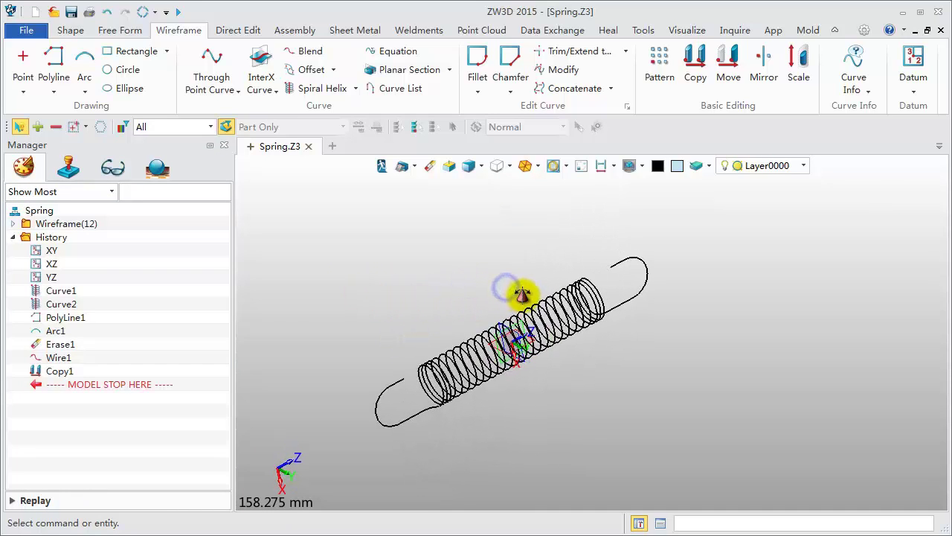
click(595, 87)
right_click(325, 208)
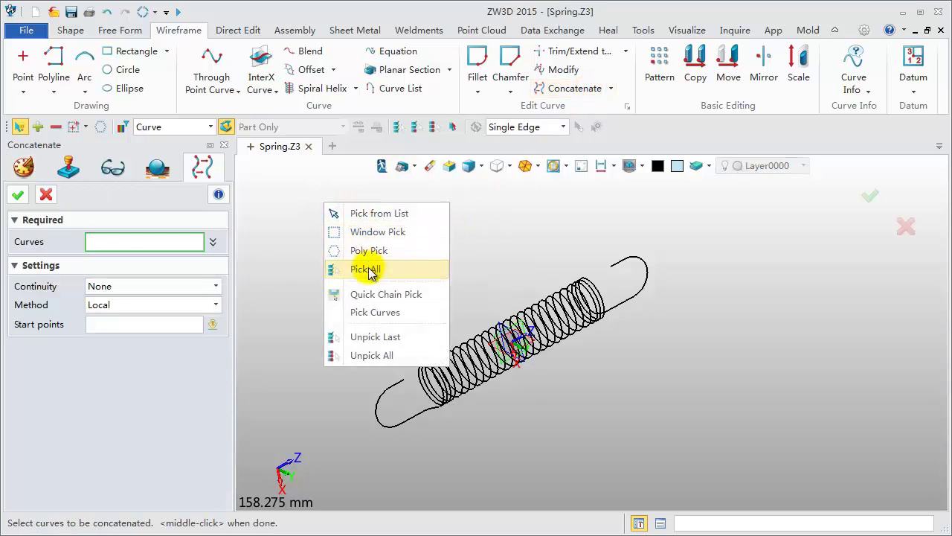
click(363, 269)
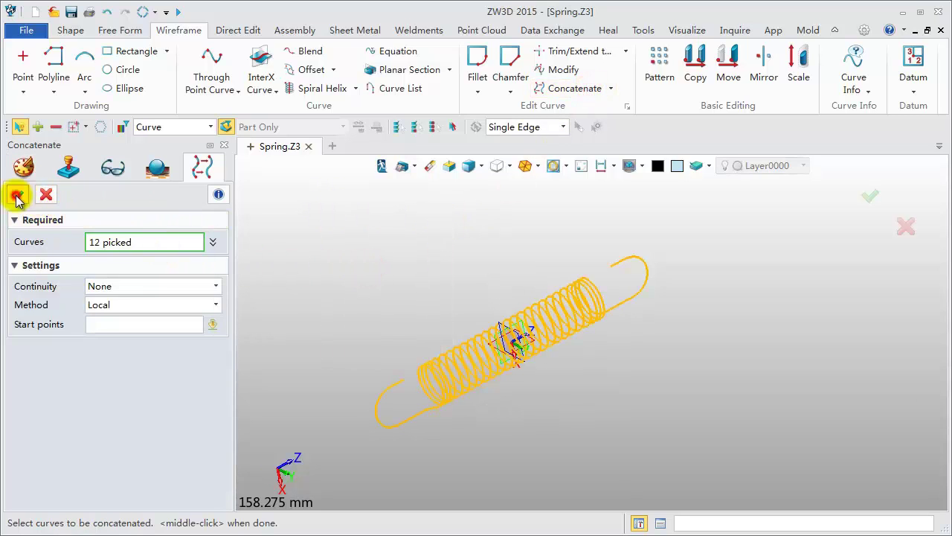
click(18, 194)
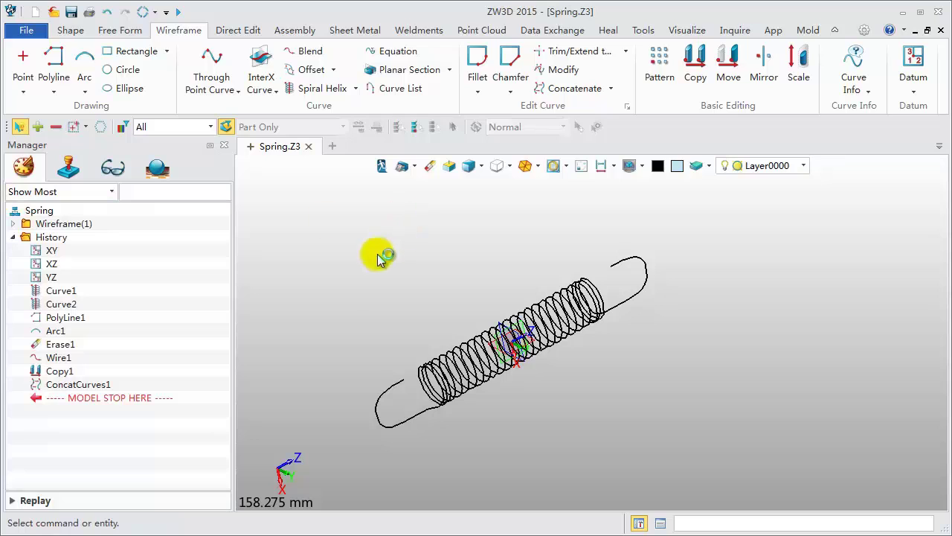
Step: Sweep a 2 mm diameter rod along the concatenated spring curve
click(71, 30)
click(124, 70)
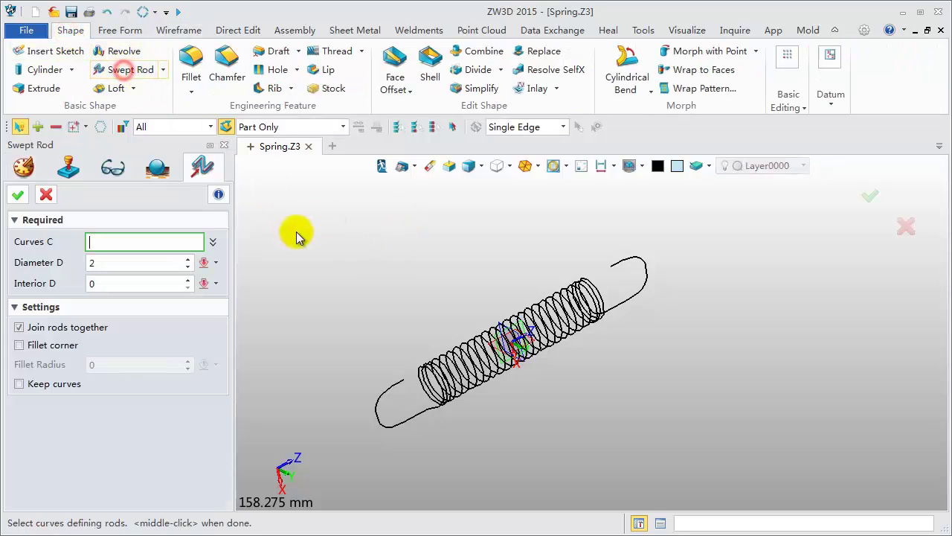
click(556, 290)
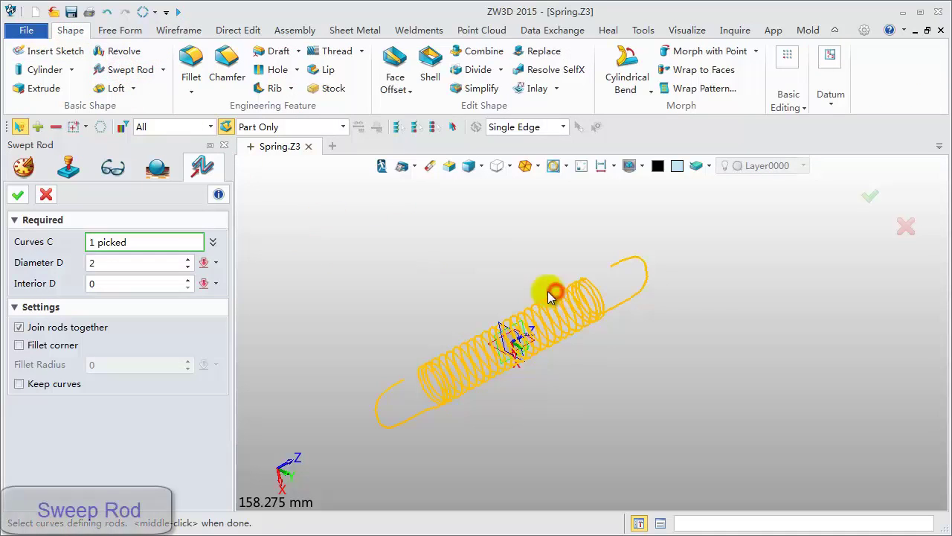
click(19, 196)
mouse_move(394, 308)
middle_down()
mouse_move(397, 259)
mouse_move(457, 255)
mouse_move(452, 239)
mouse_move(448, 277)
middle_up()
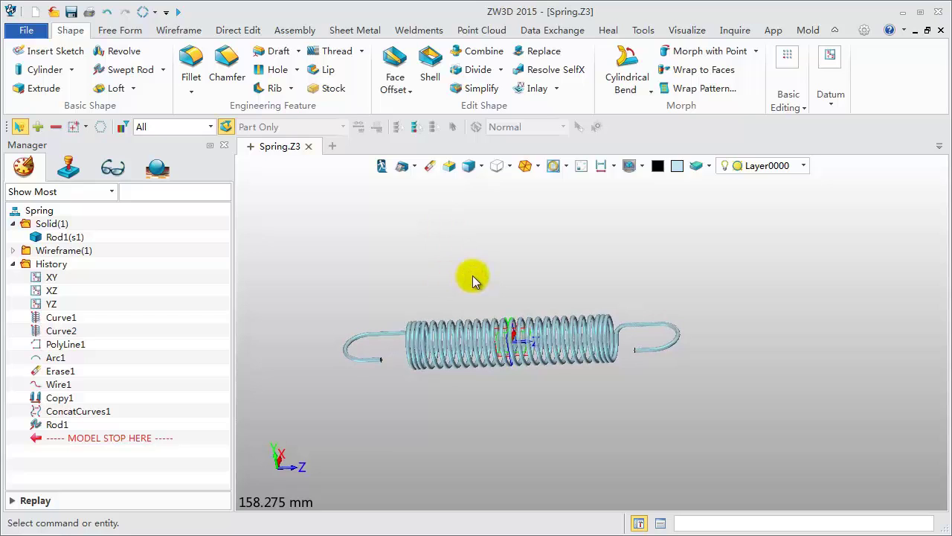
middle_drag(372, 297, 507, 248)
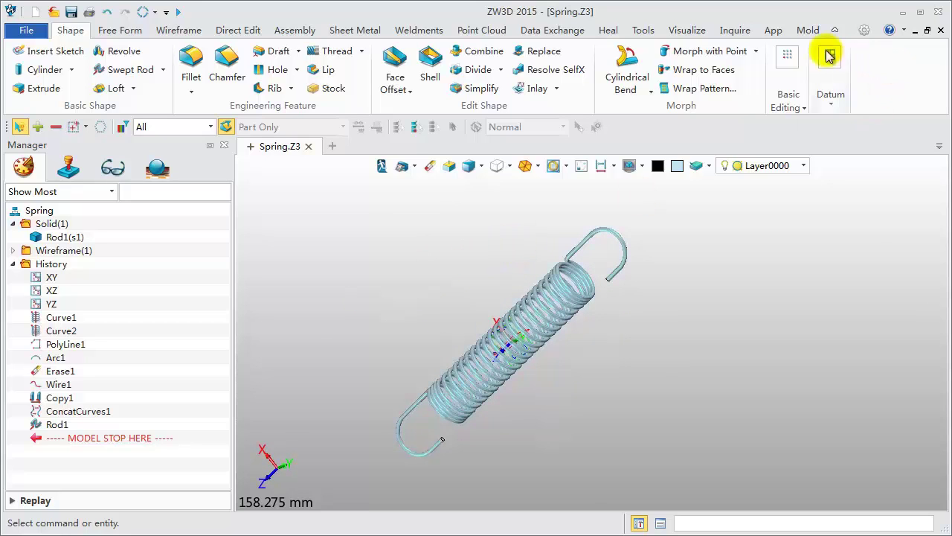
Step: Apply the grey Metal texture to the solid Rod1 spring
click(735, 31)
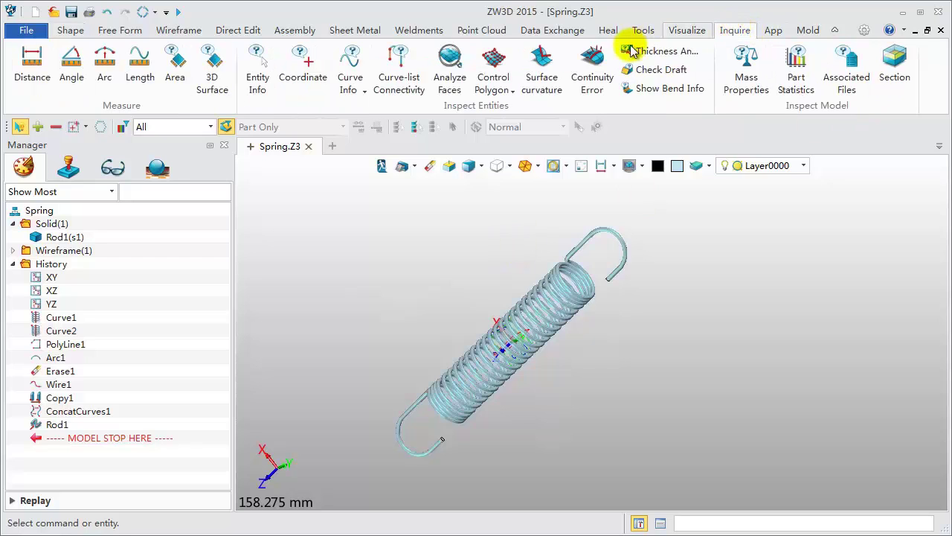
click(687, 34)
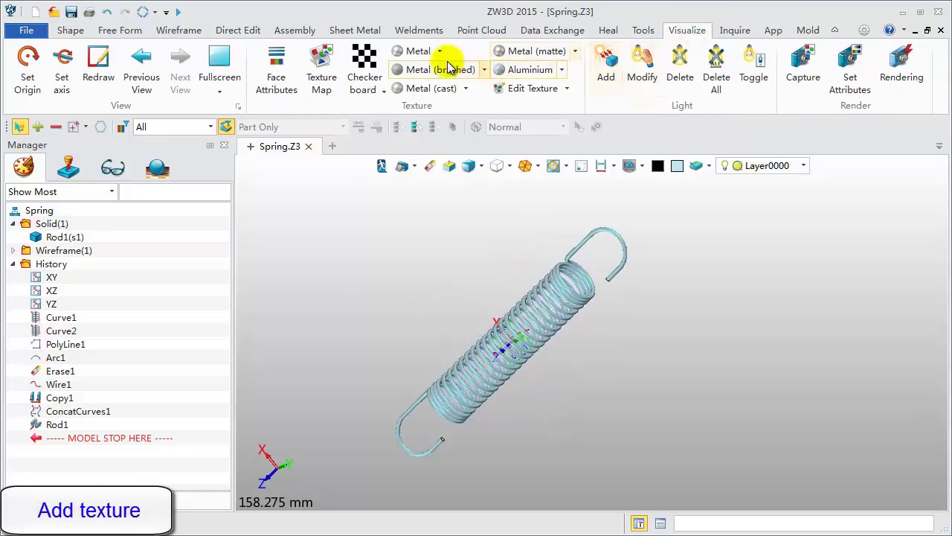
click(418, 51)
click(544, 325)
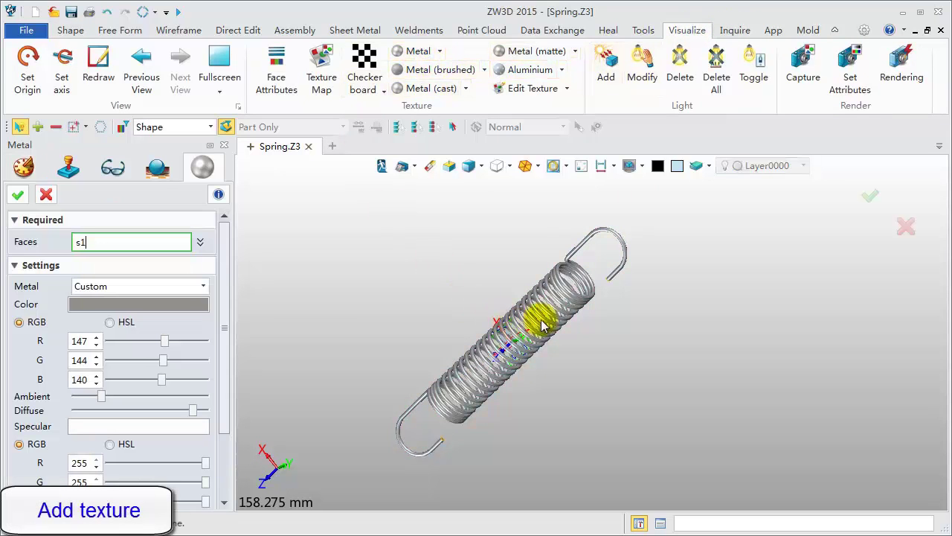
click(18, 195)
scroll(446, 276, up, 2)
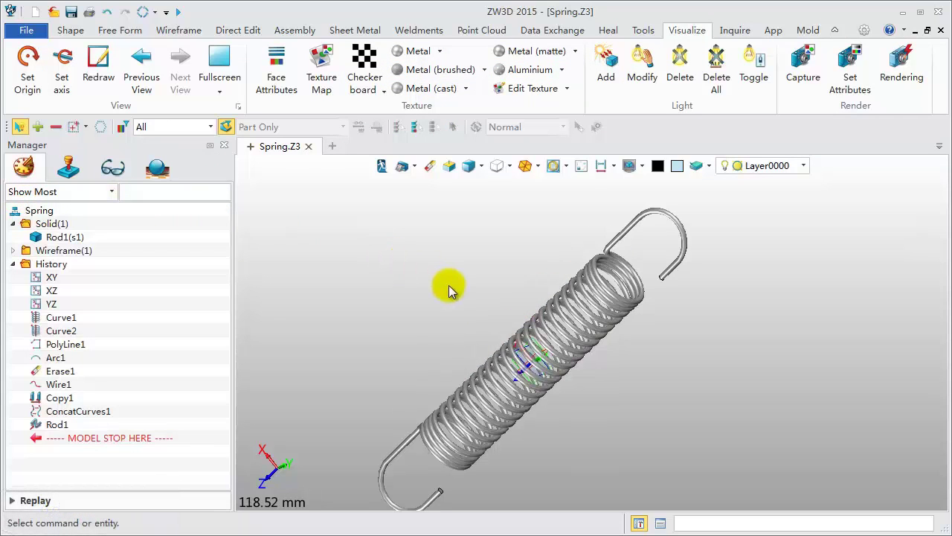